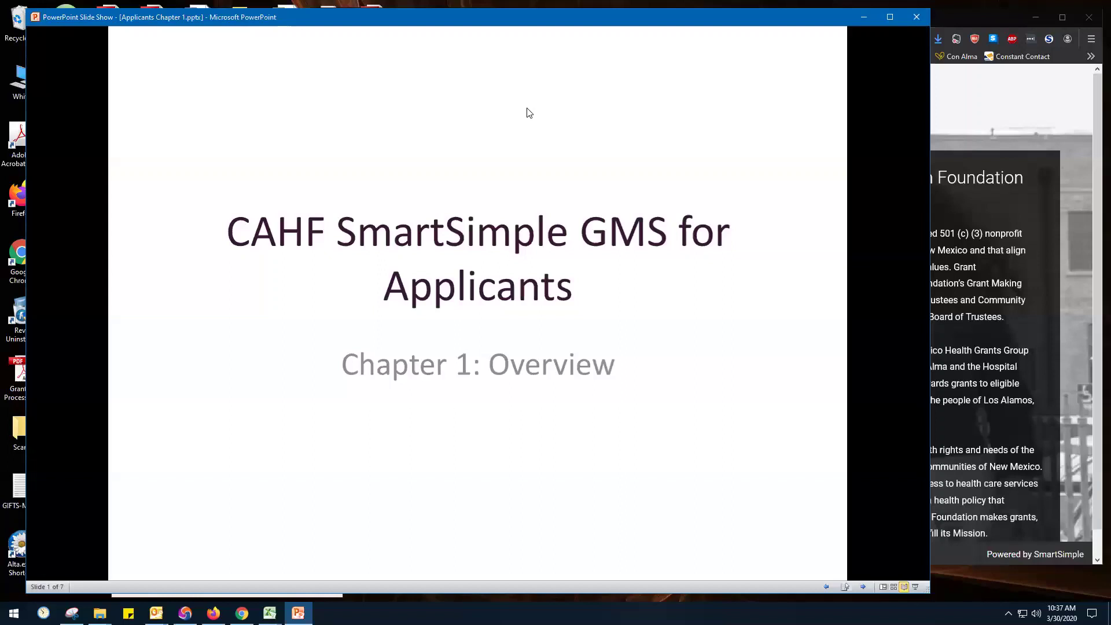
# Advance past 'What it Does' to slide 3 of 7, 'What it Looks Like', showing the portal login page.
pyautogui.click(632, 221)
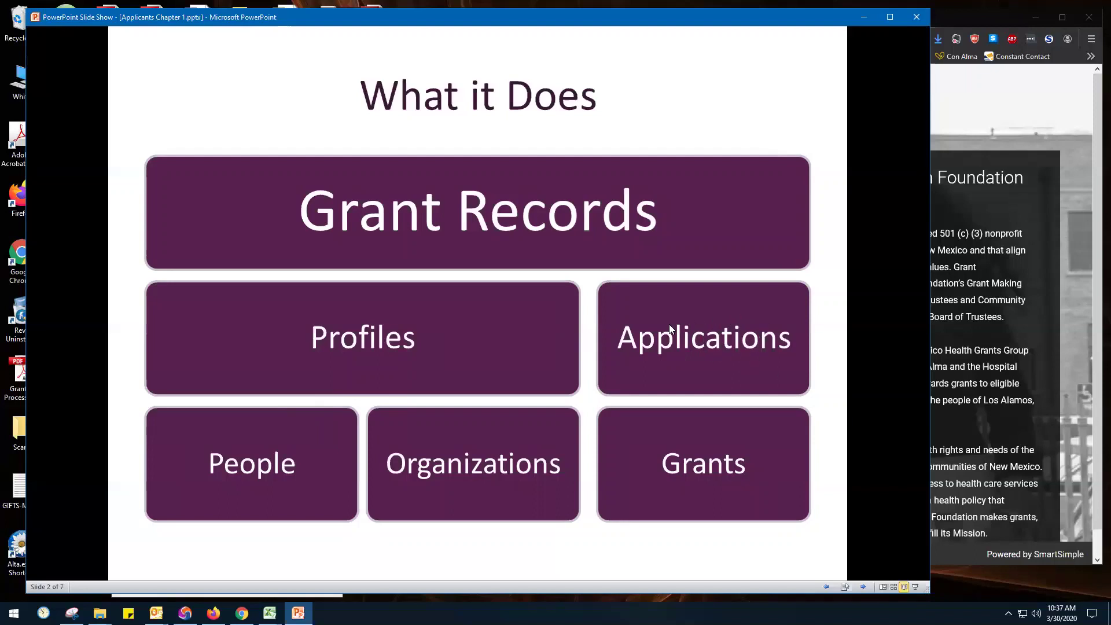
pyautogui.click(636, 404)
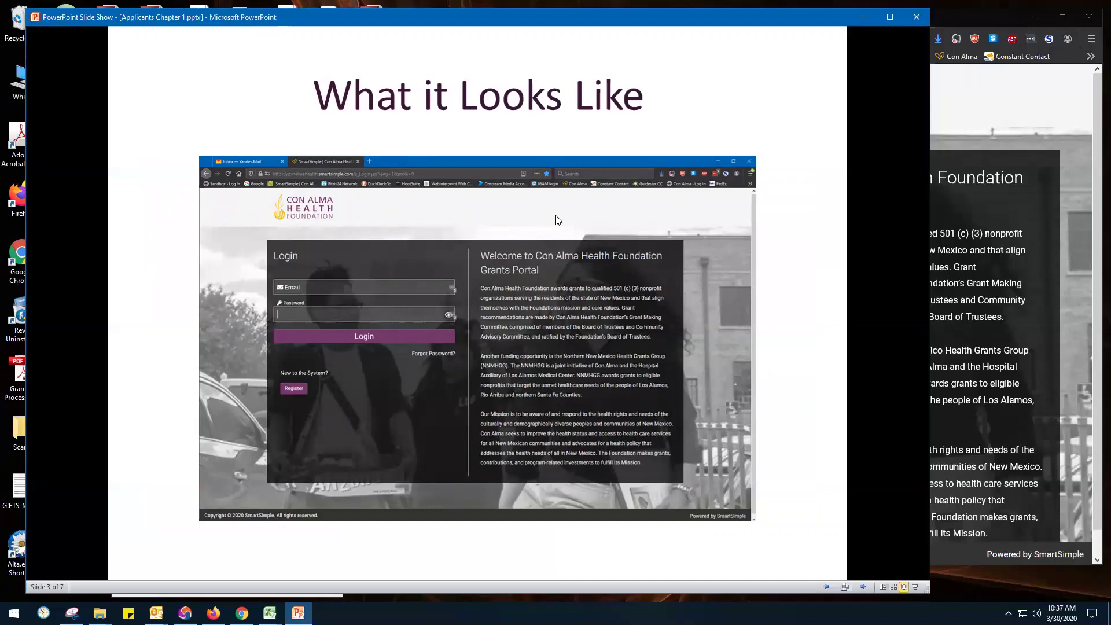
# Advance past the login screenshot to slide 4, the applicant dashboard with application and attention counts.
pyautogui.click(801, 243)
pyautogui.click(801, 243)
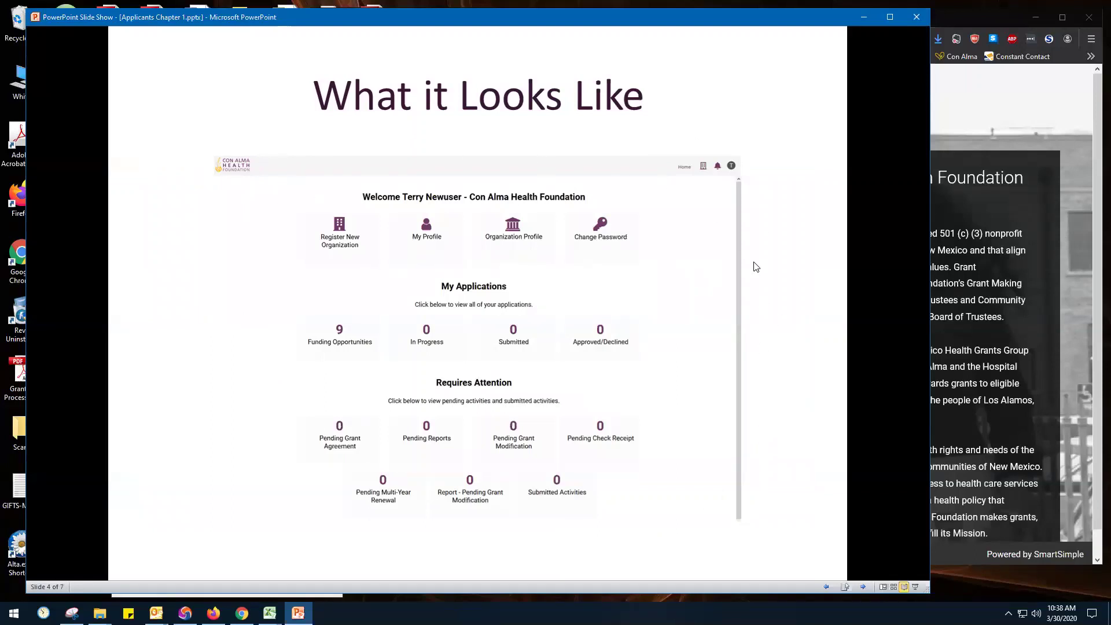
# Step through the SmartSimple Terms and User Portal terms diagram slides to 'How it Works'.
pyautogui.click(790, 258)
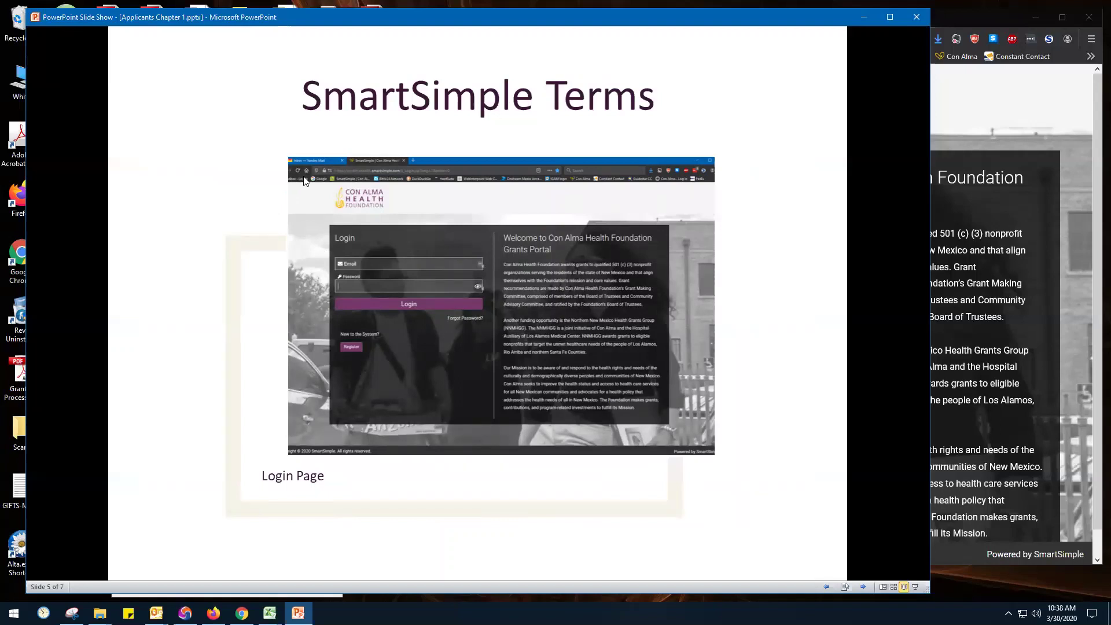
pyautogui.click(437, 371)
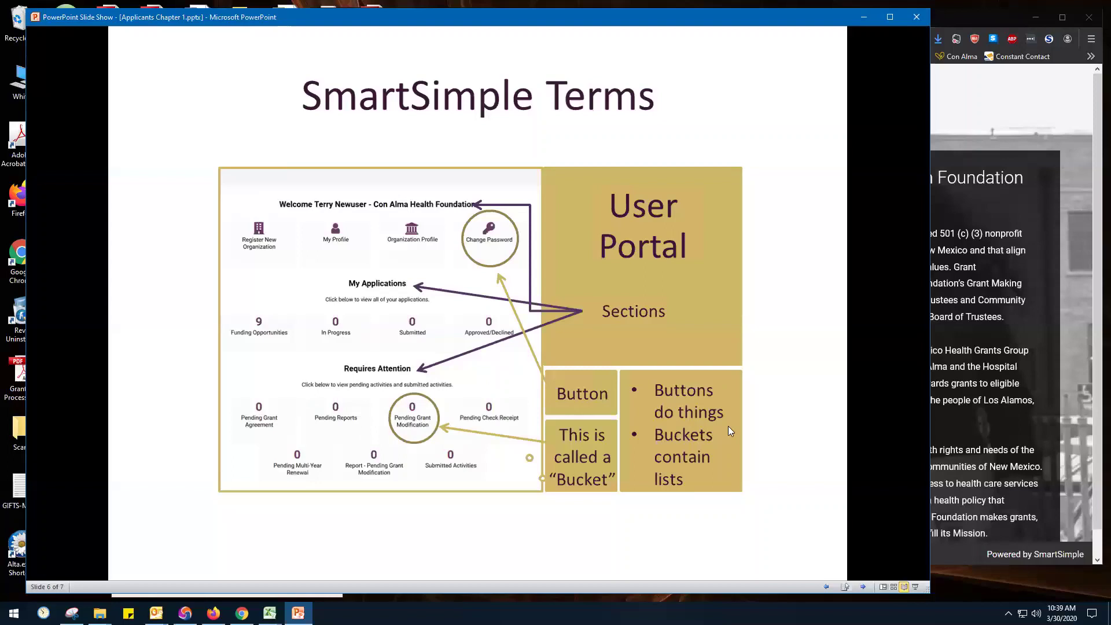
pyautogui.click(382, 359)
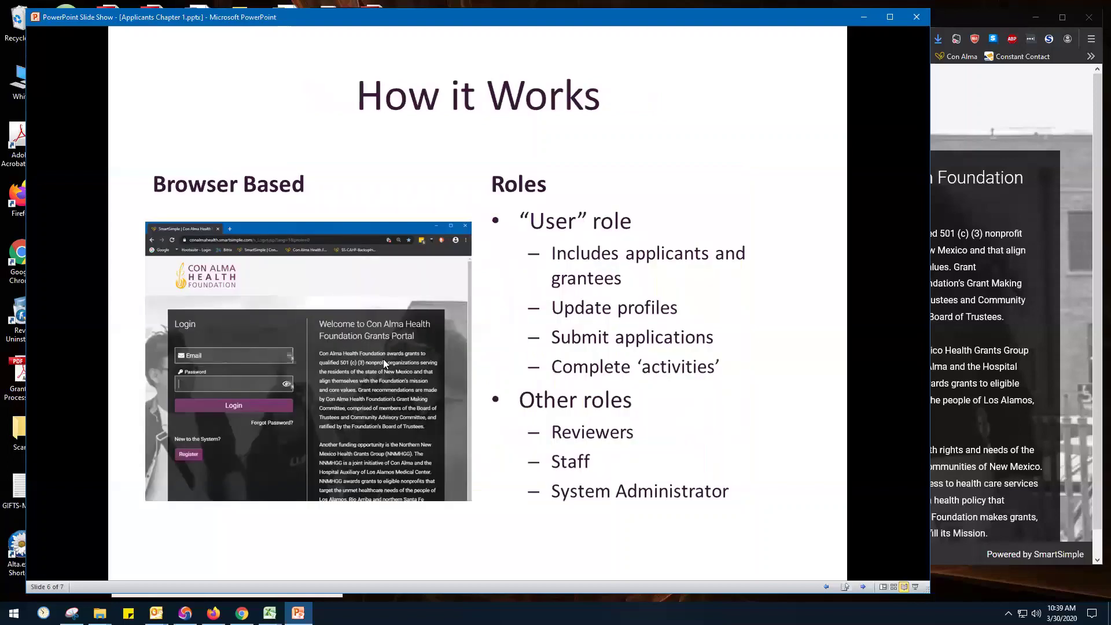